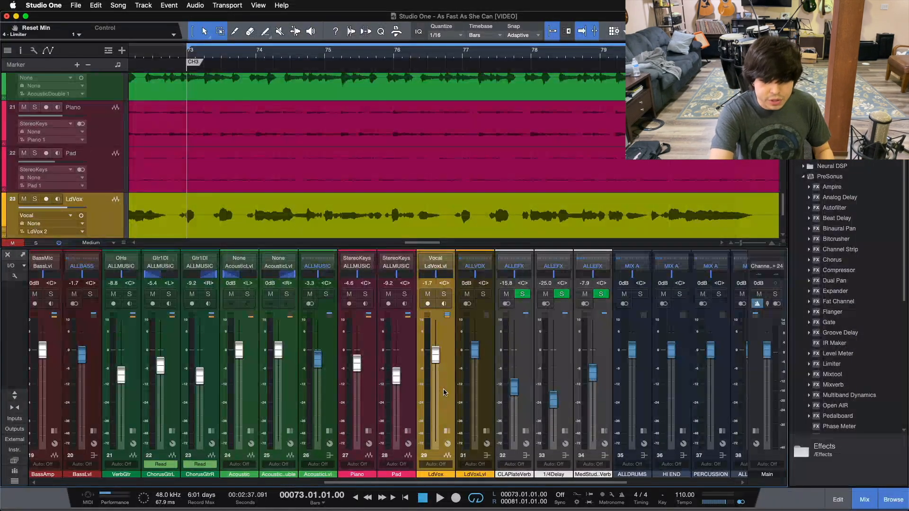
Step: Play the CH3 section, solo the LdVox channel, and expand its mixer strip to show the inserts and sends
key("space")
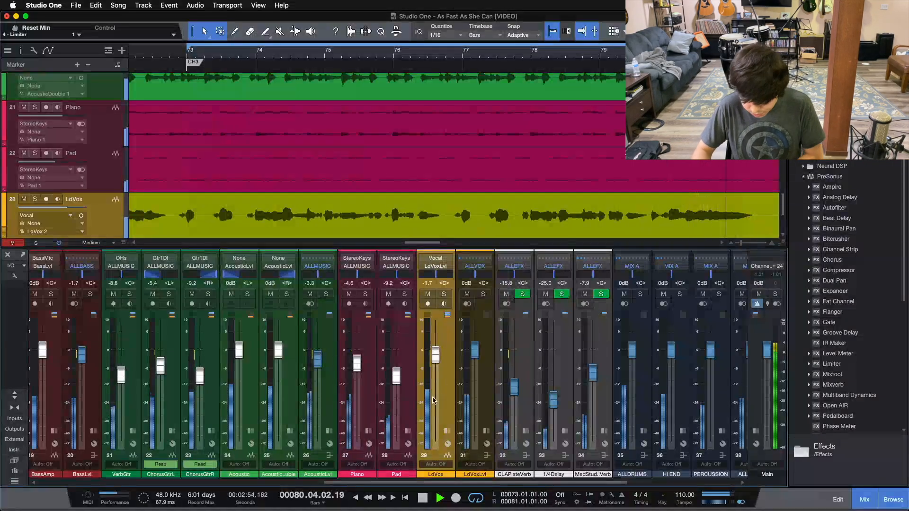
left_click(443, 294)
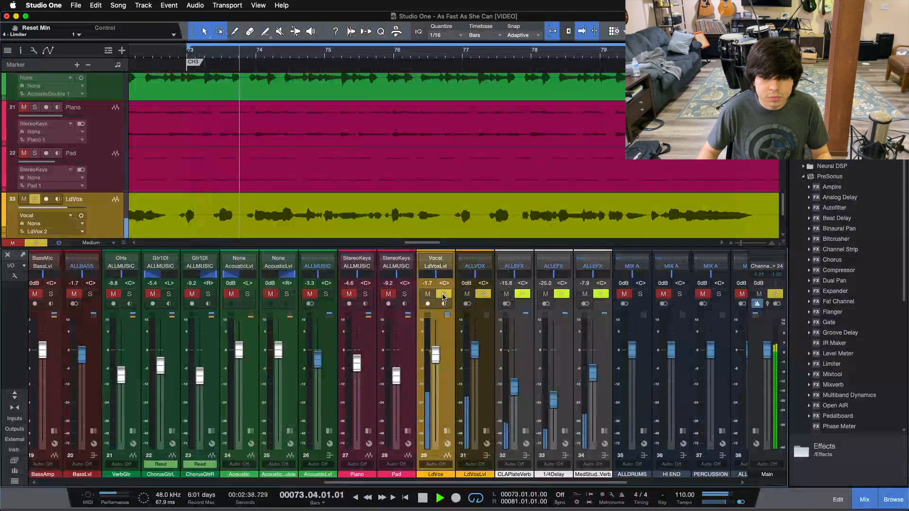
left_click(447, 315)
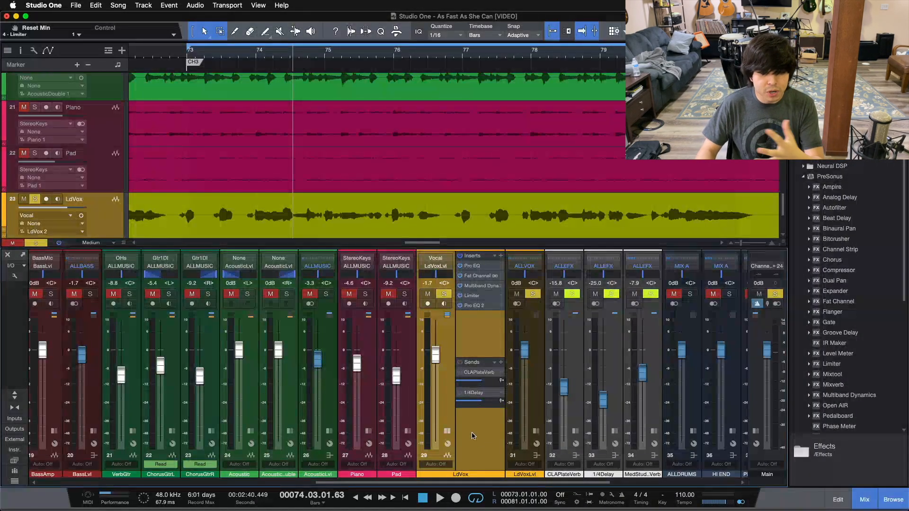
left_click_drag(472, 480, 440, 500)
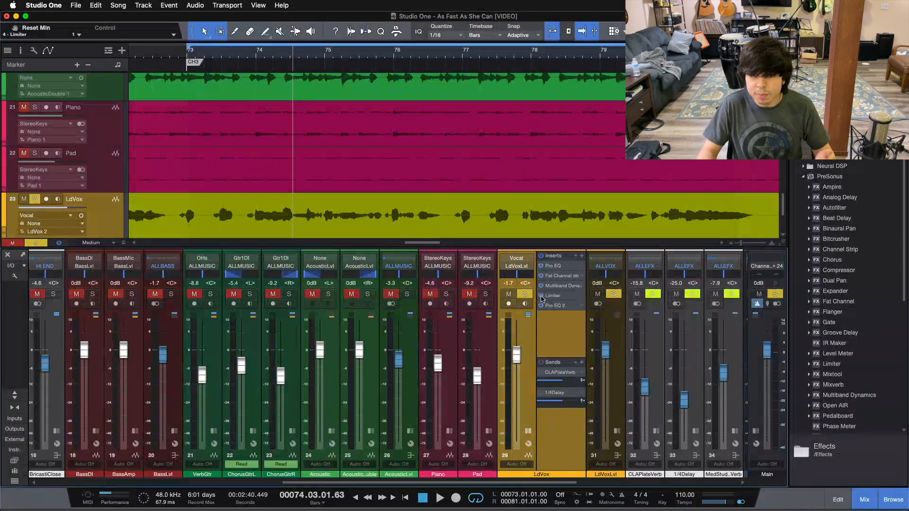
Step: Review the Pro EQ, Fat Channel and Multiband Dynamics settings in the LdVox inserts, closing the plug-in window when done
left_click(551, 266)
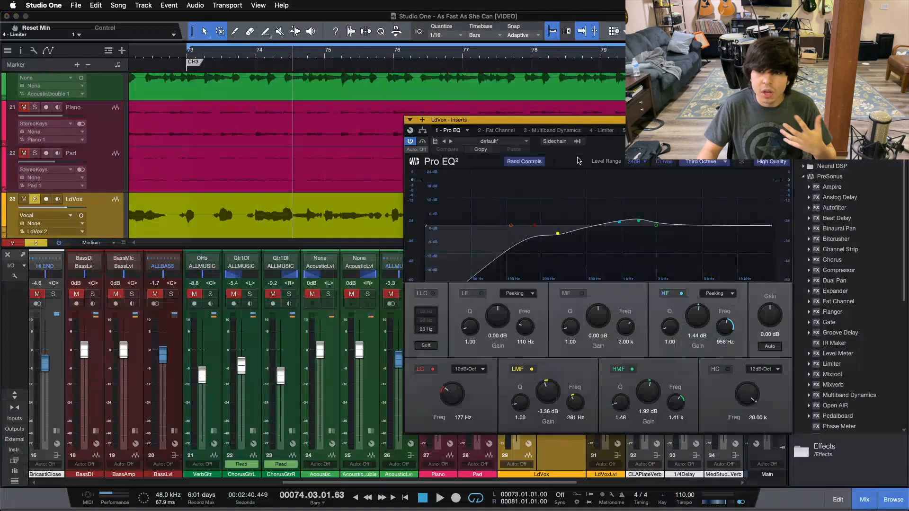
left_click_drag(520, 119, 192, 142)
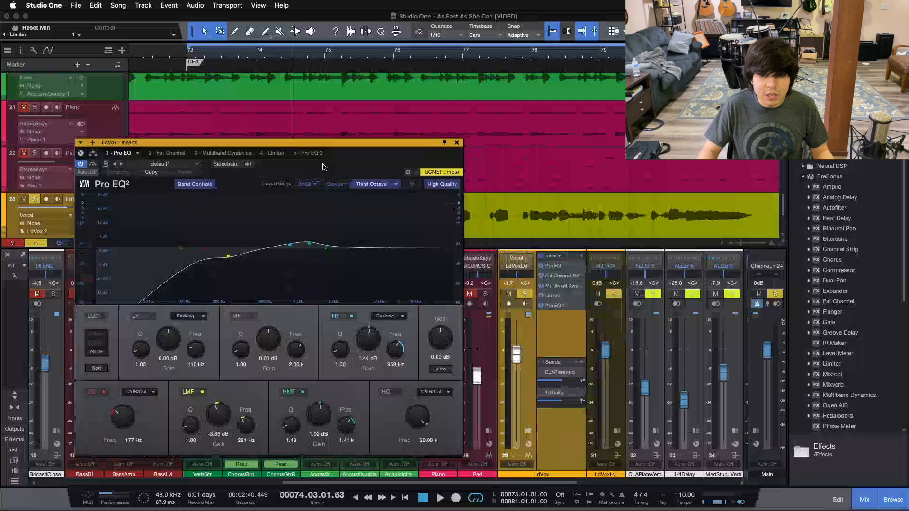
left_click(172, 154)
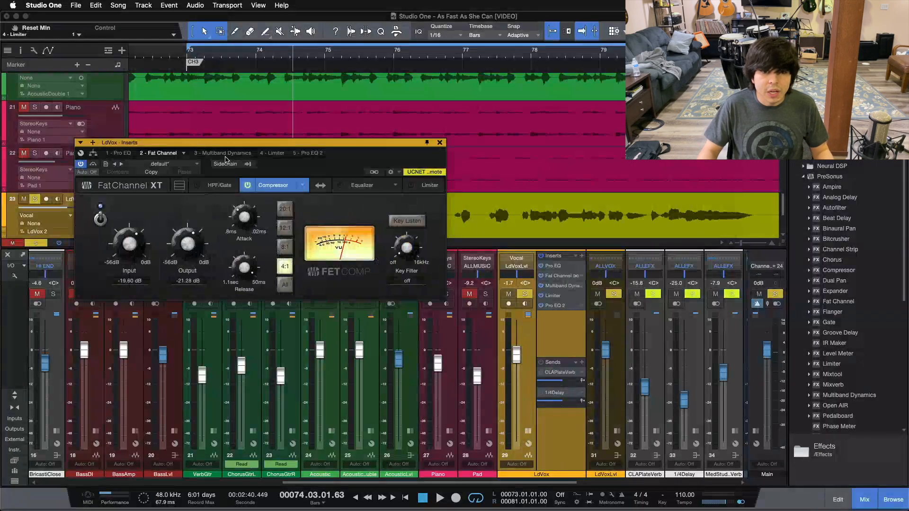
left_click(225, 154)
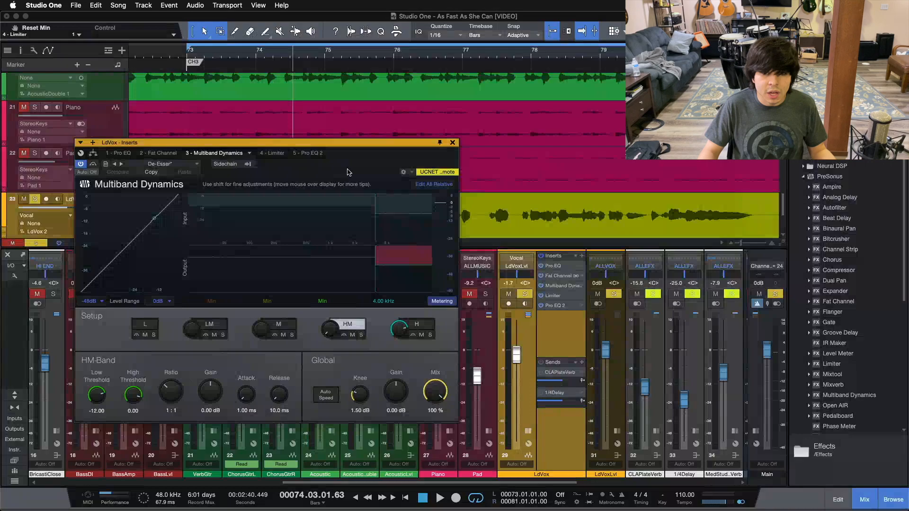
left_click(451, 143)
Step: Play the song from the V3 marker at bar 45 with the LdVox limiter off, and unsolo the vocal during playback
key("shift+f")
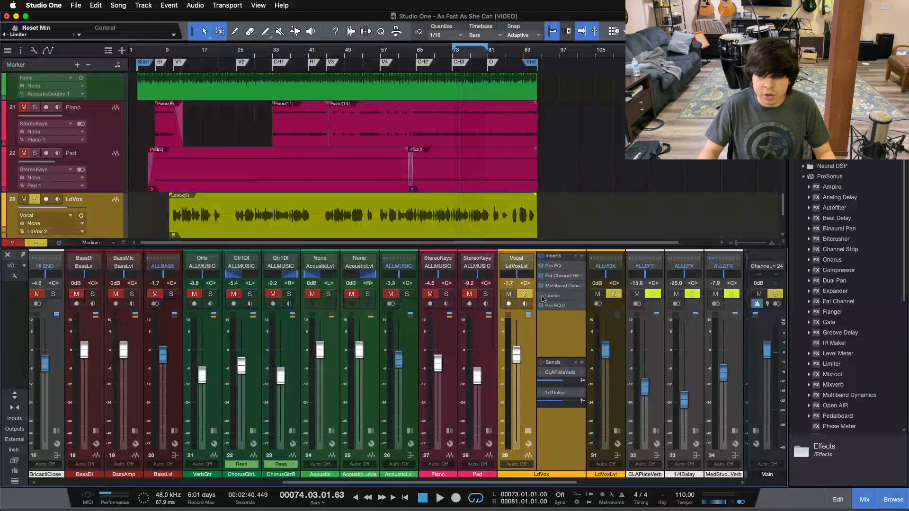
left_click(326, 52)
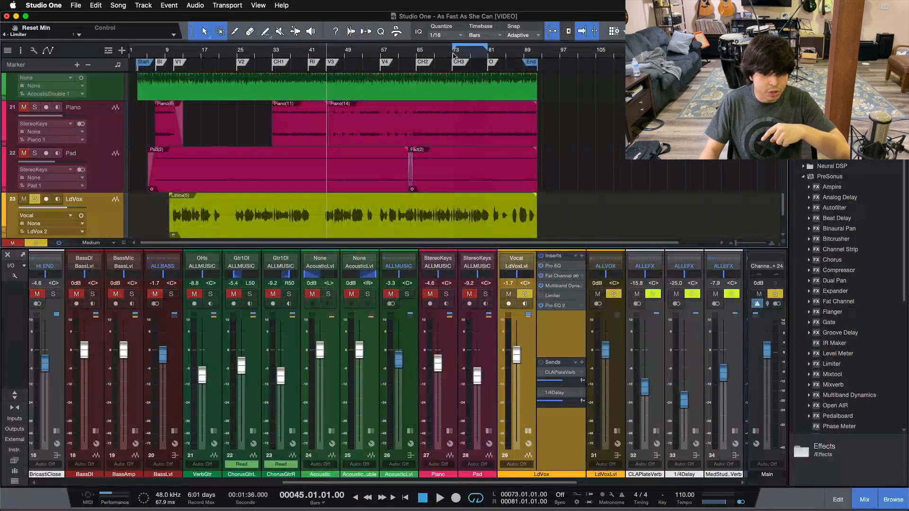
key("space")
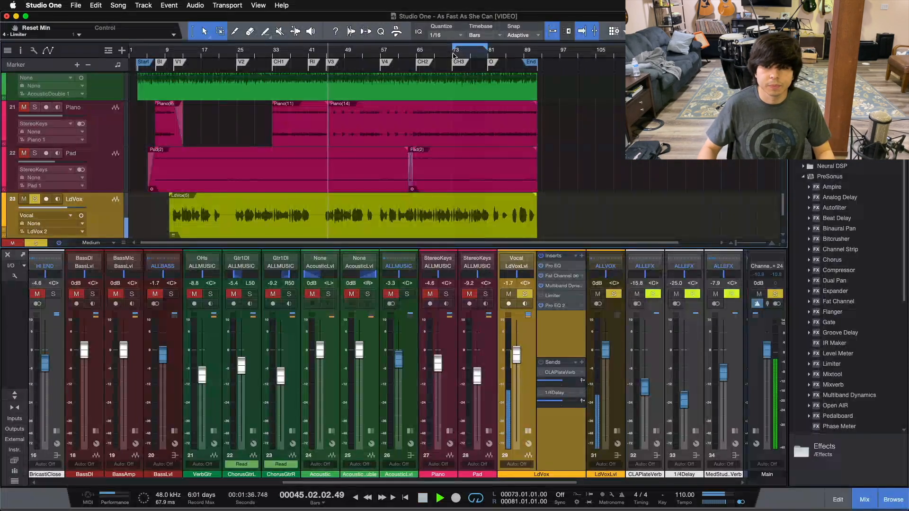
key("s")
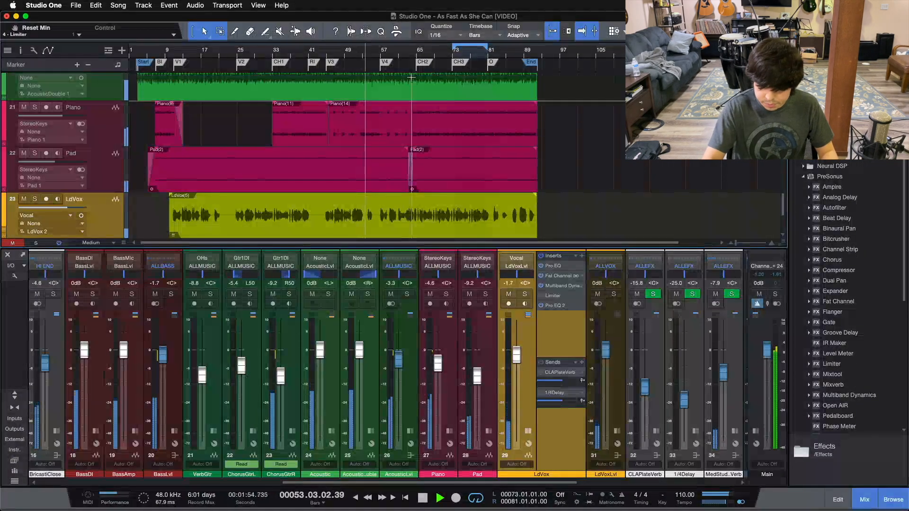
key("space")
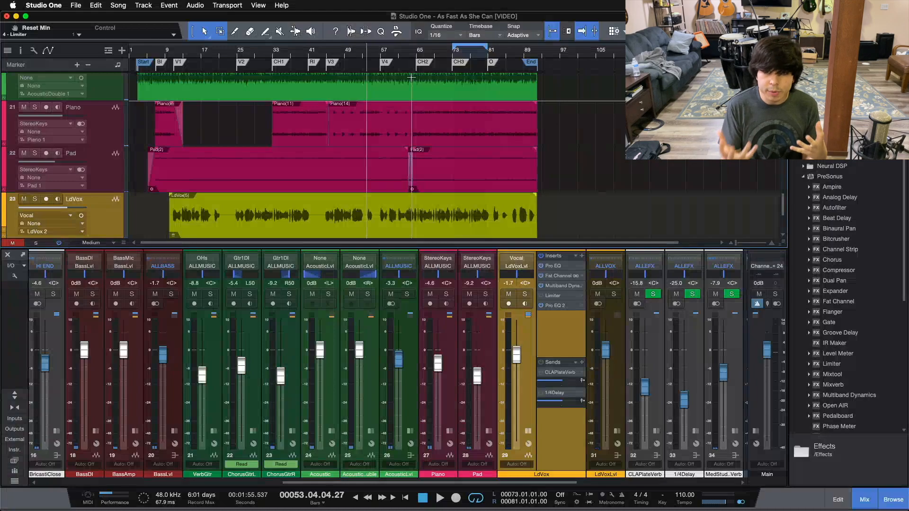
Step: Listen to the full mix from the CH3 marker at bar 73, collapsing the LdVox strip during playback
left_click(453, 60)
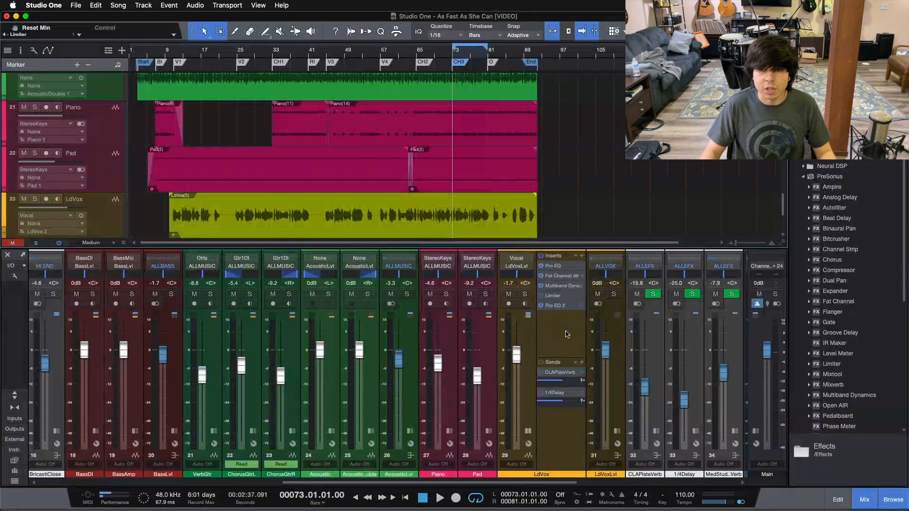
key("space")
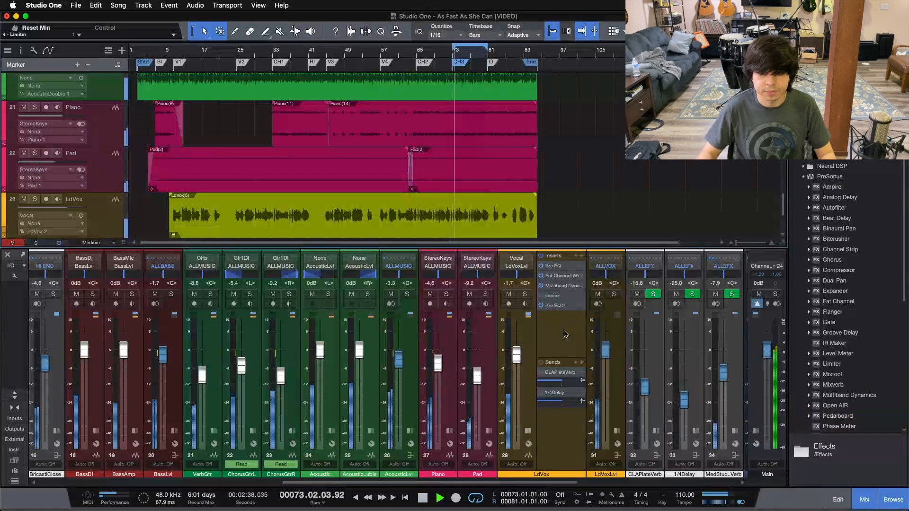
left_click(528, 432)
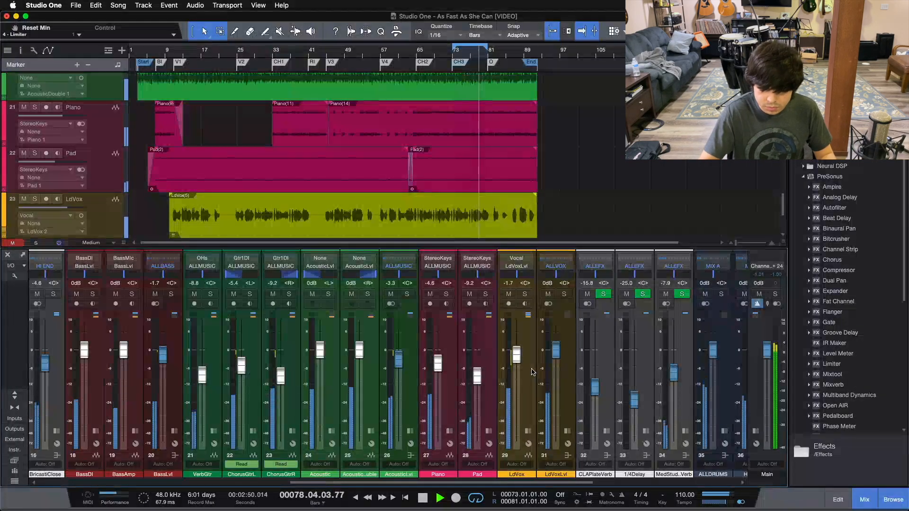
key("space")
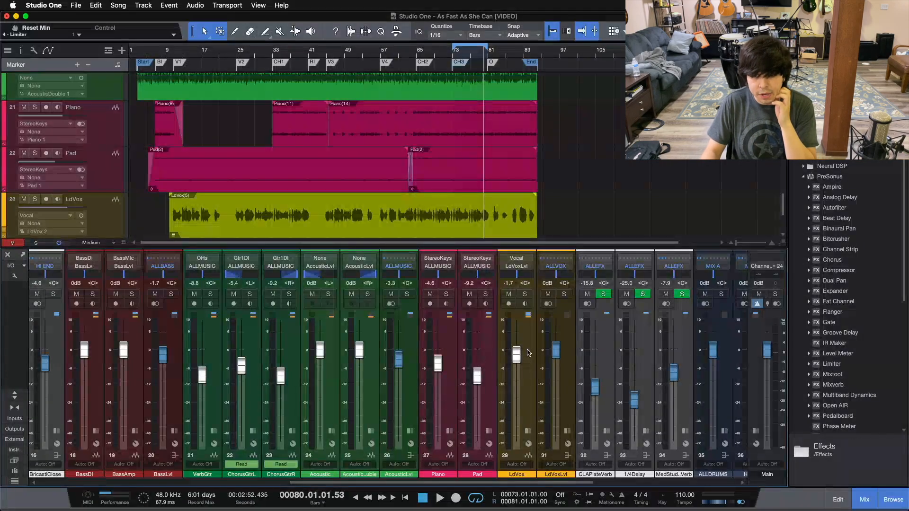
Step: Expand the LdVox strip again and turn on its Limiter insert, keeping the plug-in window open over the mixer
left_click(528, 432)
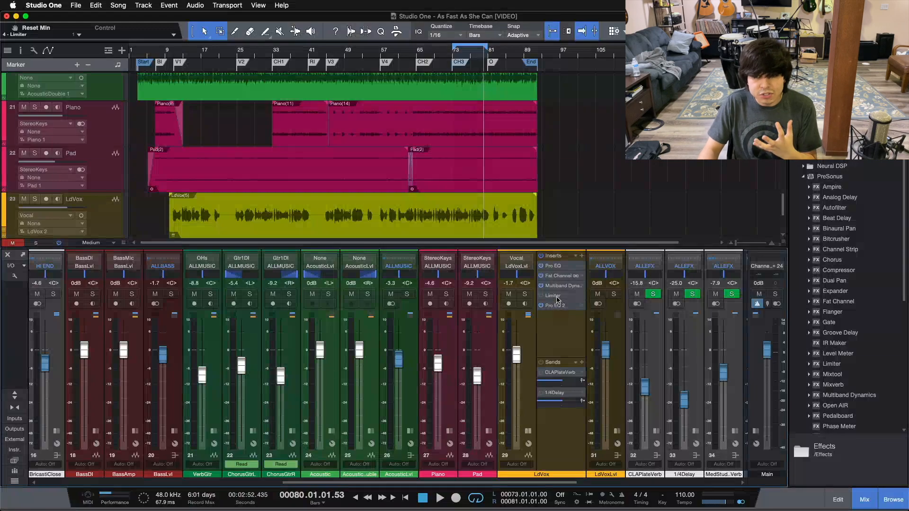
key("space")
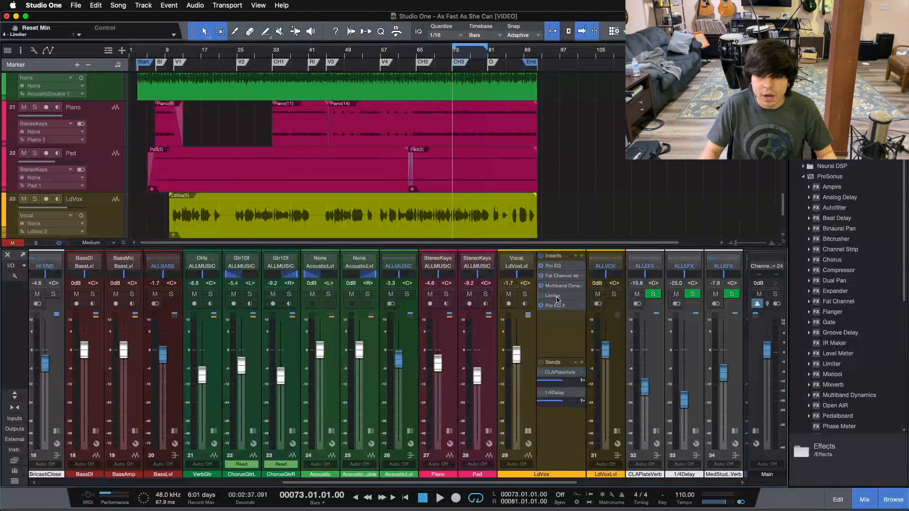
left_click(558, 299)
left_click_drag(367, 281, 403, 259)
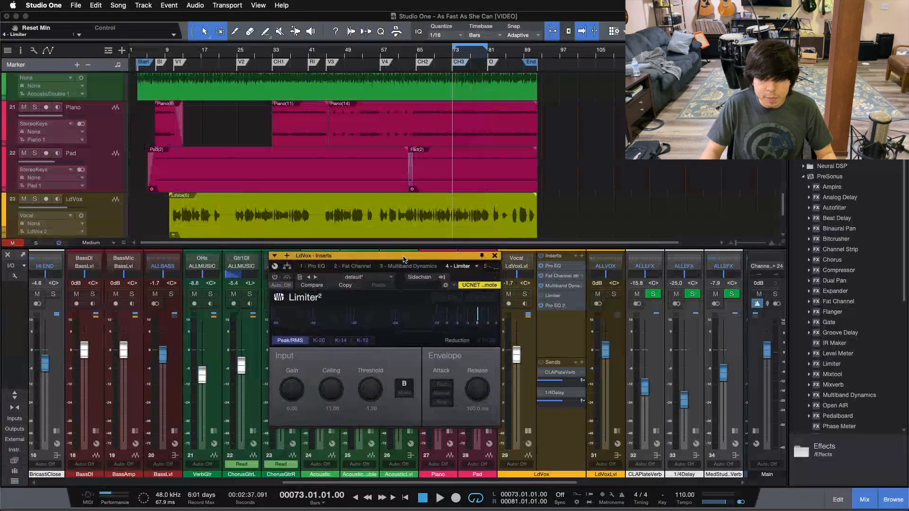
left_click(275, 277)
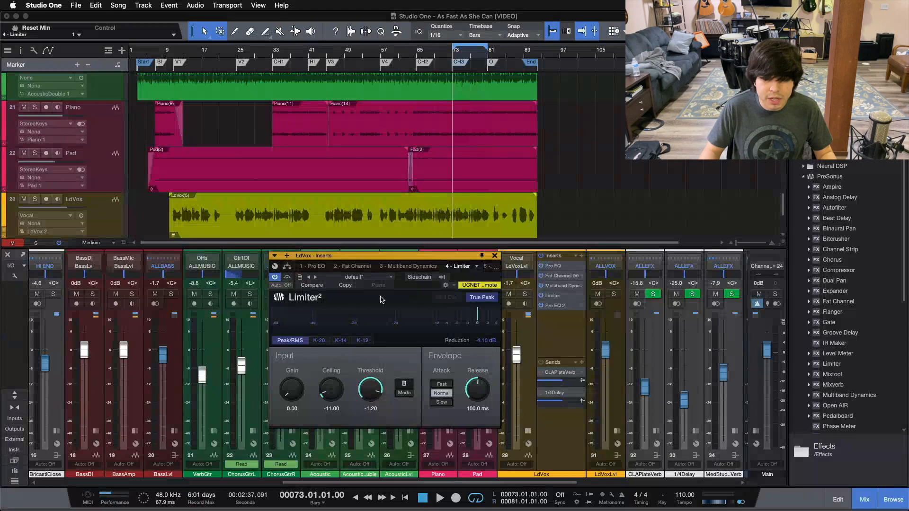
left_click_drag(374, 260, 334, 274)
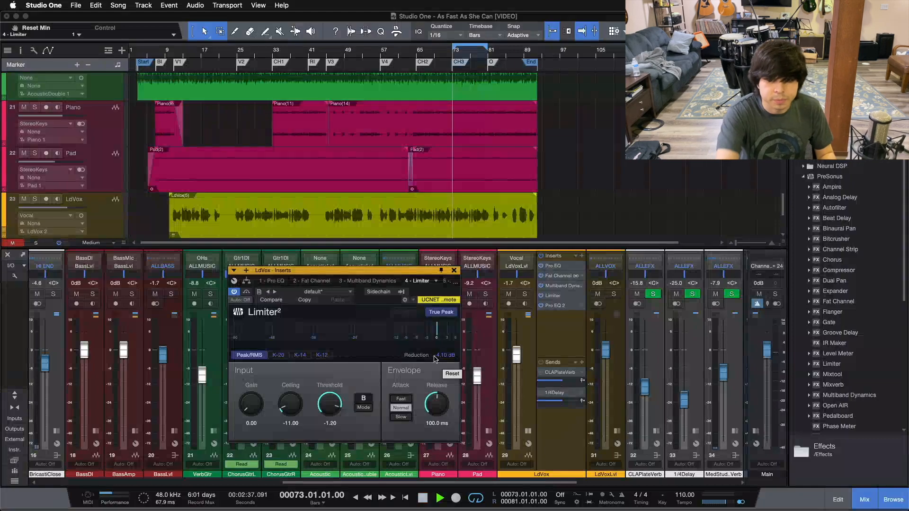
Step: Play the CH3 section from bar 73 in the full mix and check the vocal limiter's gain reduction
key("space")
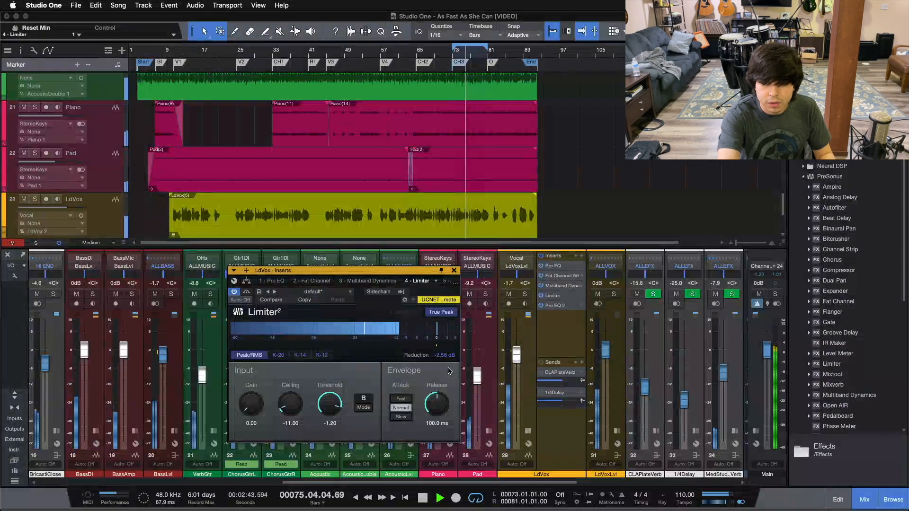
key("space")
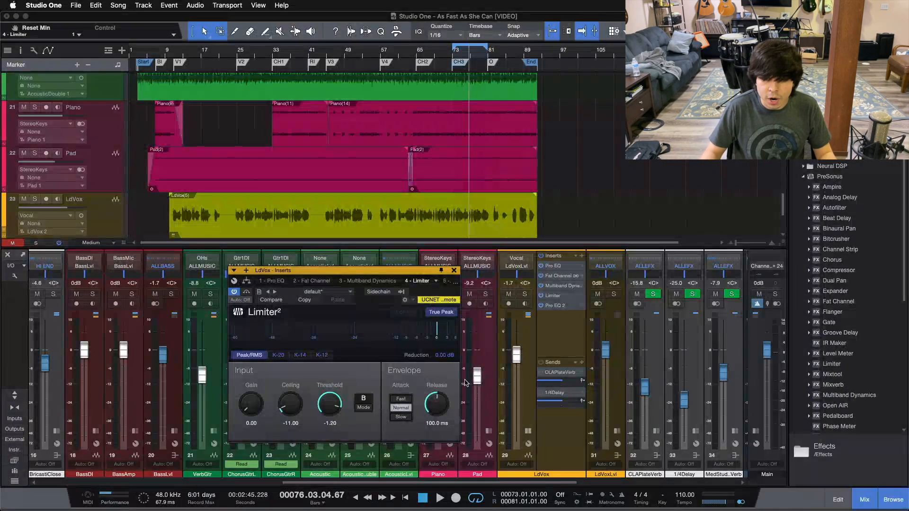
key("space")
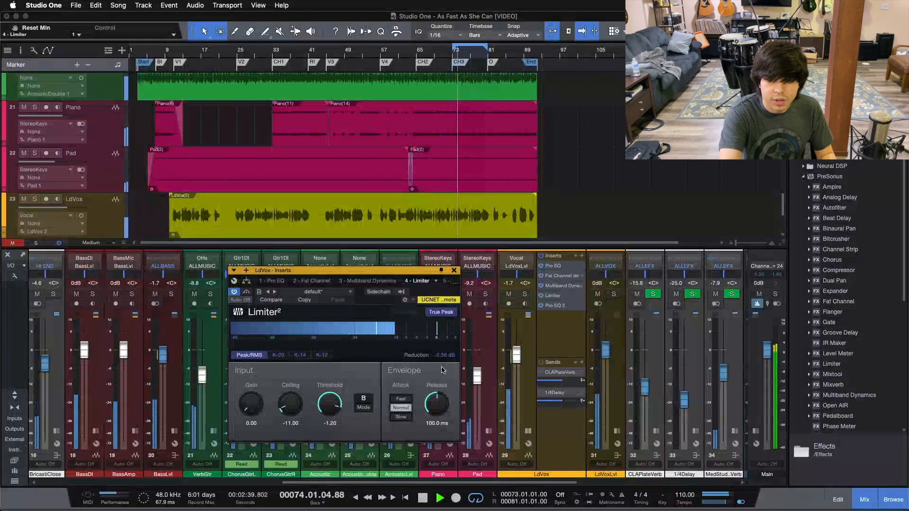
key("space")
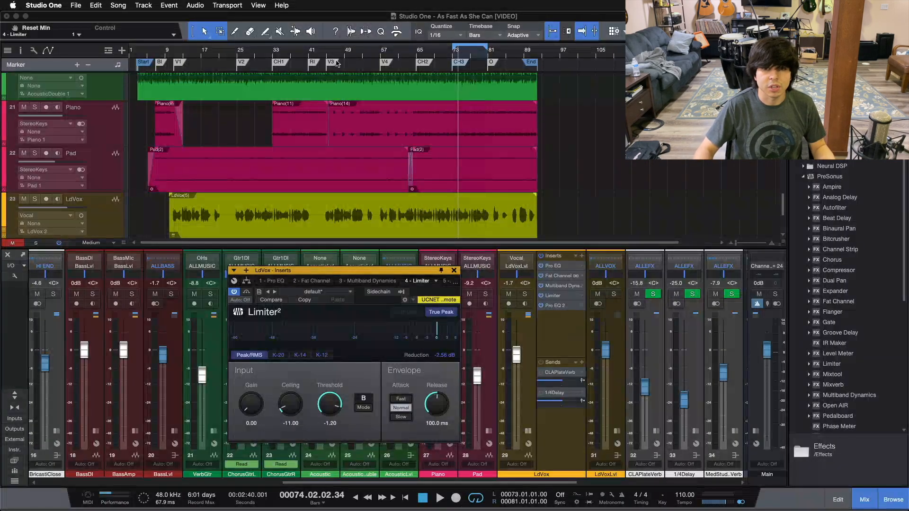
Step: Play the mix from V3 at bar 45, and jump to the loop start at bar 73 to compare the vocal level in CH3
left_click(324, 53)
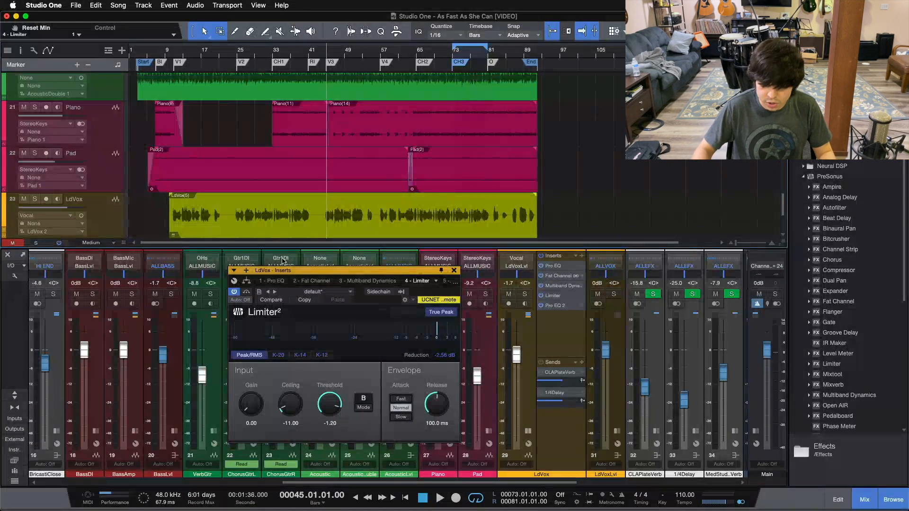
key("space")
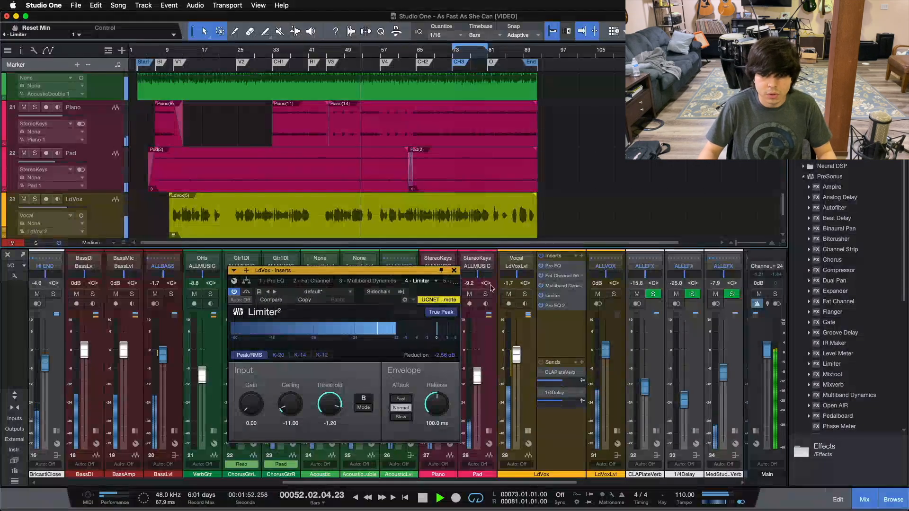
key("KP_1")
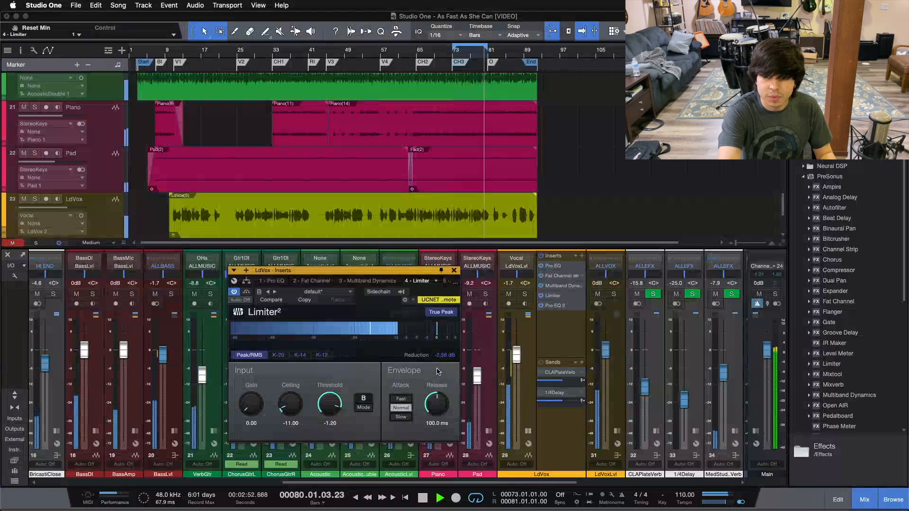
key("space")
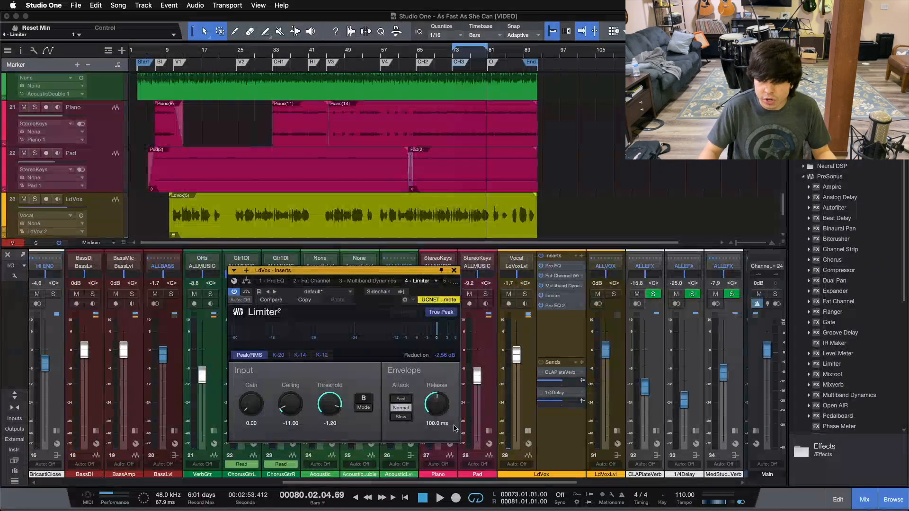
Step: Solo the LdVox channel and return the playhead to bar 73
left_click(521, 300)
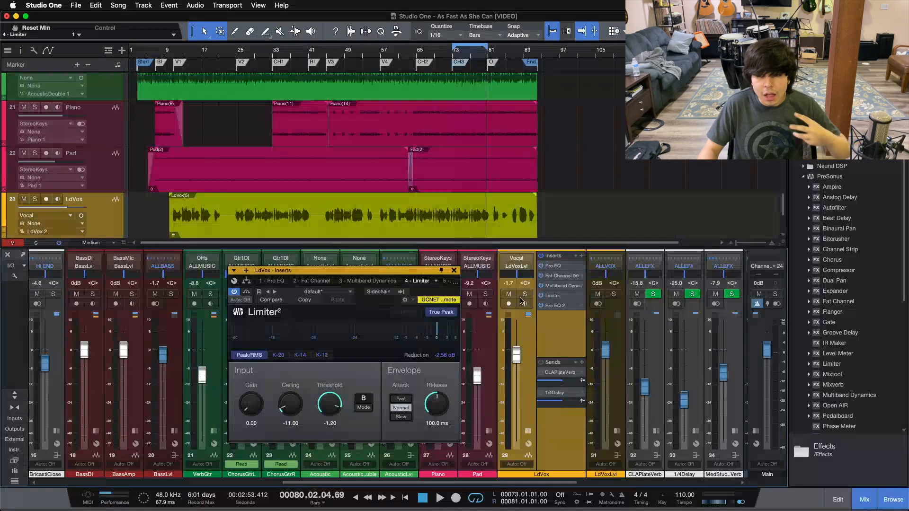
left_click(524, 295)
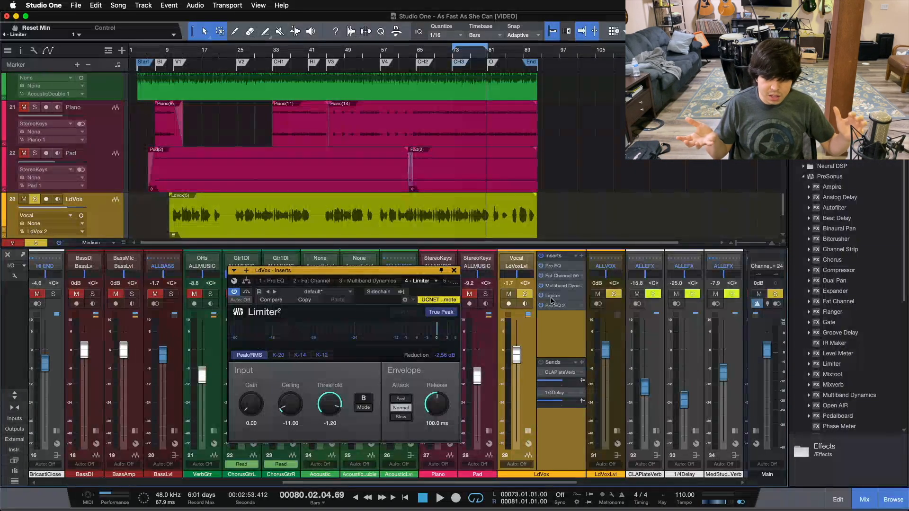
key("space")
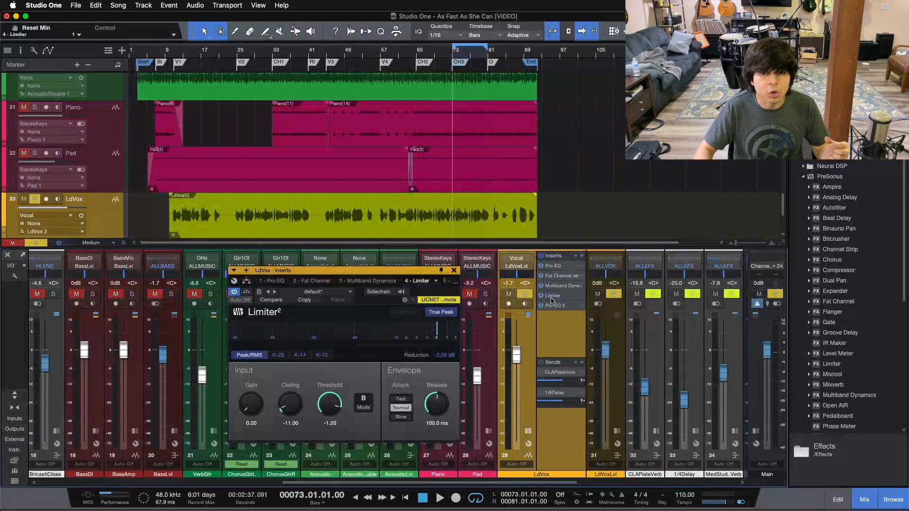
Step: Play the soloed vocal from bar 73 while toggling the limiter's bypass to compare it, leaving the limiter active
left_click(246, 292)
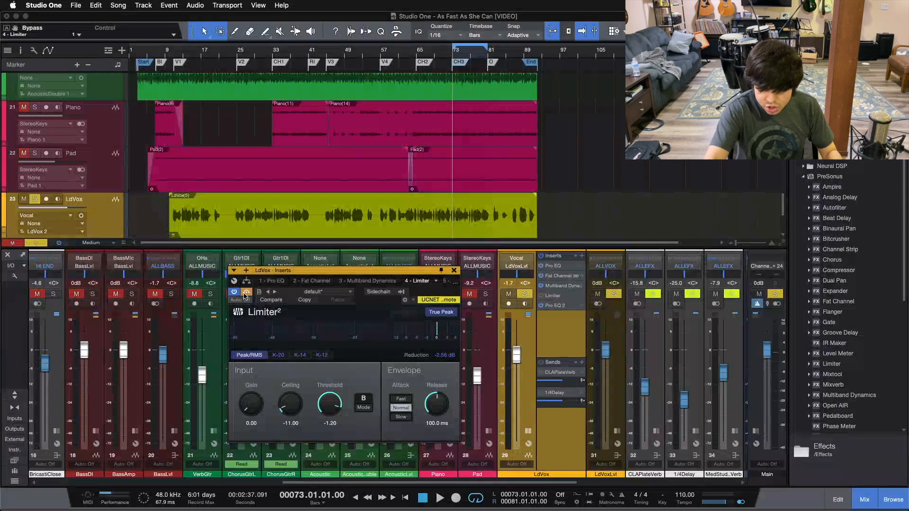
key("space")
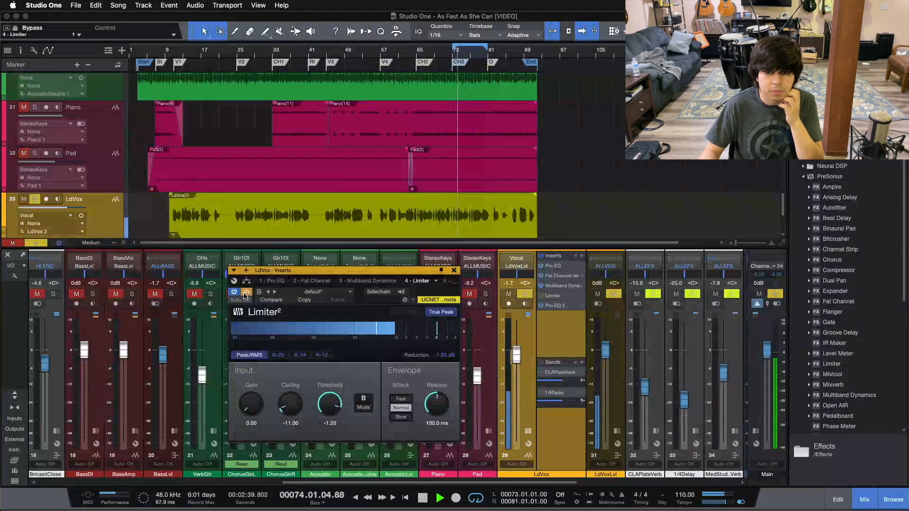
left_click(246, 293)
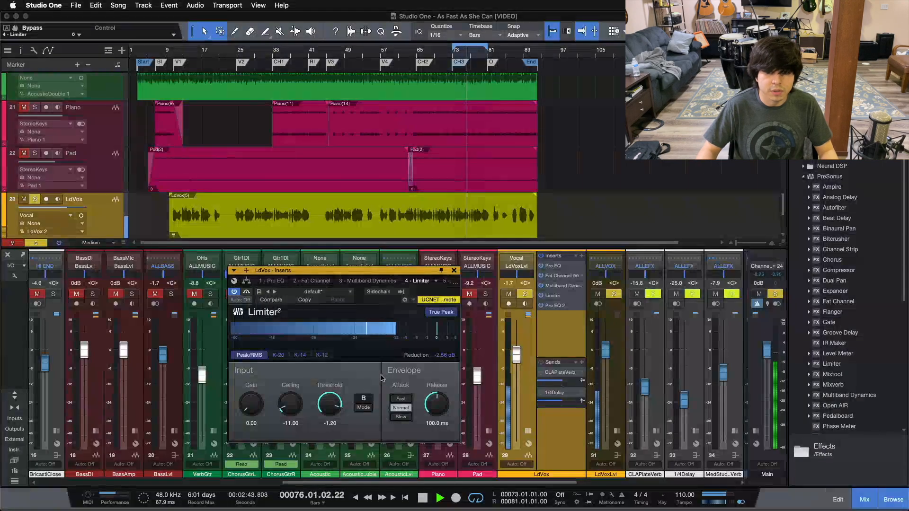
left_click(246, 293)
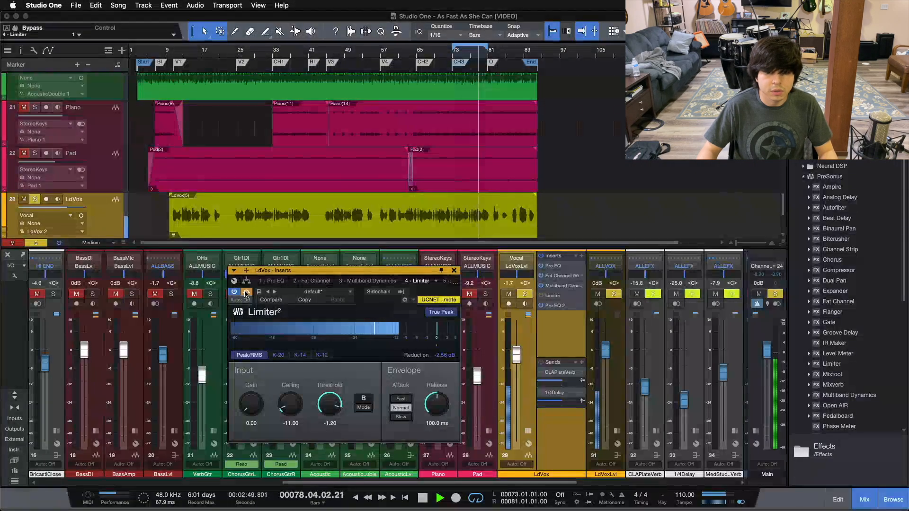
left_click(245, 293)
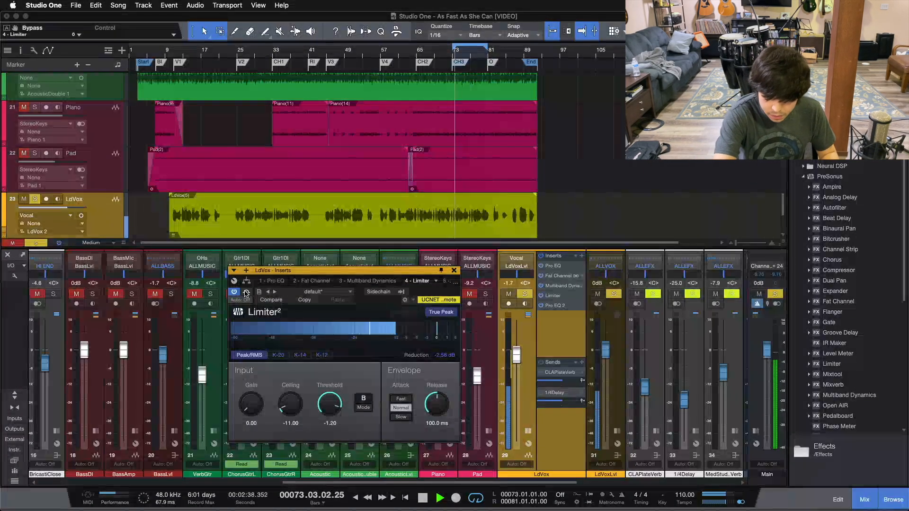
key("space")
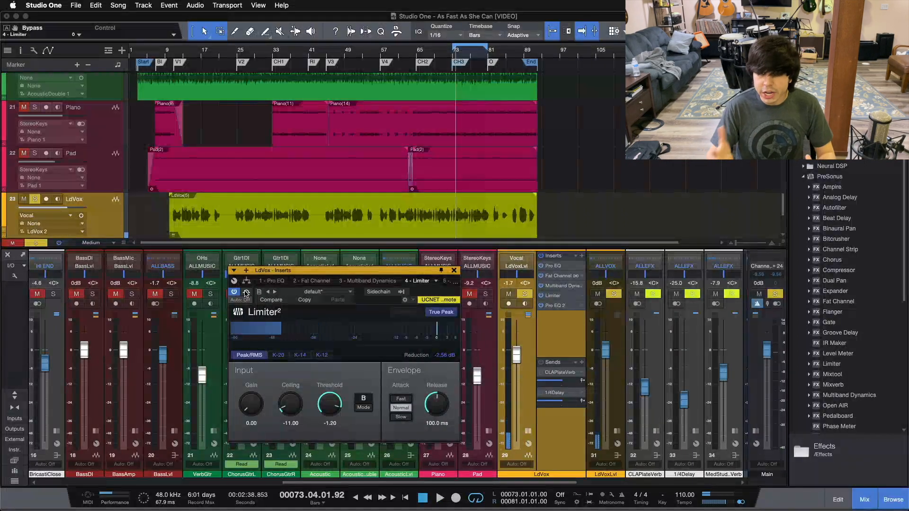